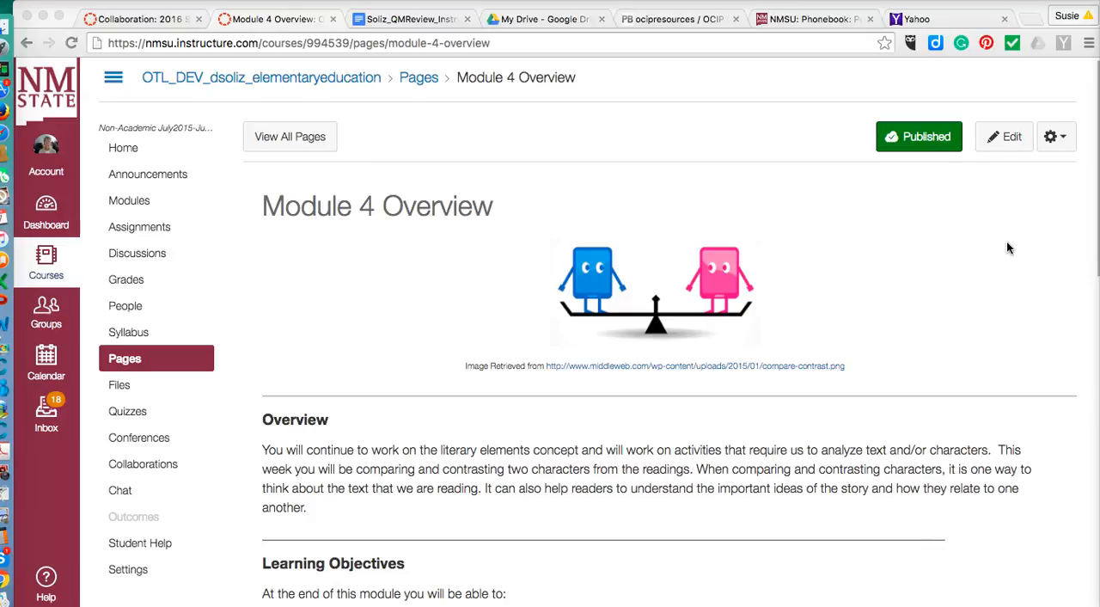
Step: Open the Module 4 Overview page for editing and show the start of its HTML source
left_click(1024, 195)
left_click(1008, 144)
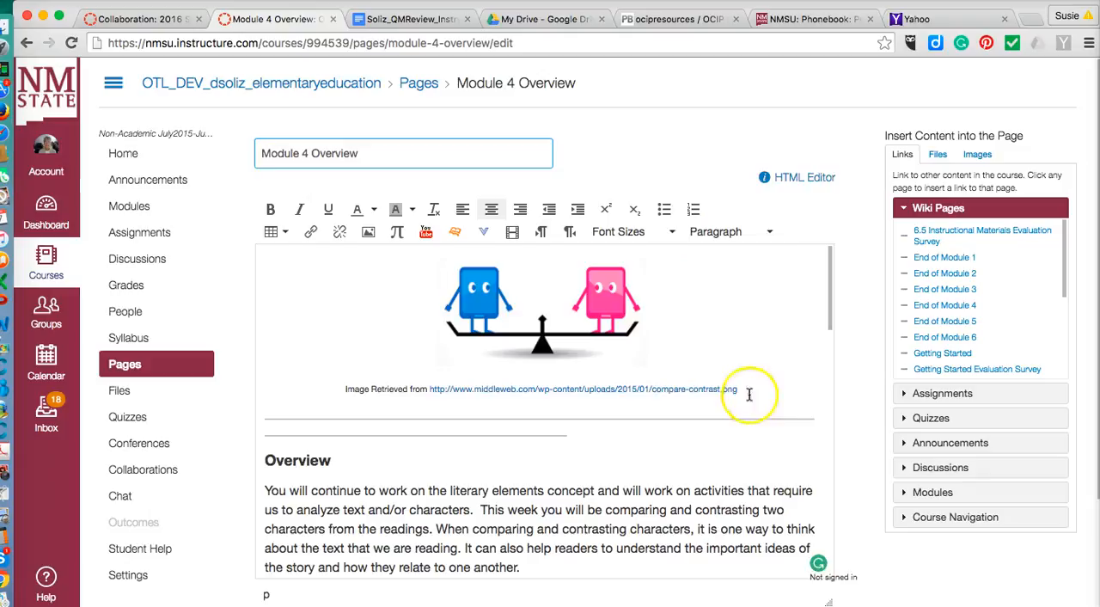
left_click(798, 180)
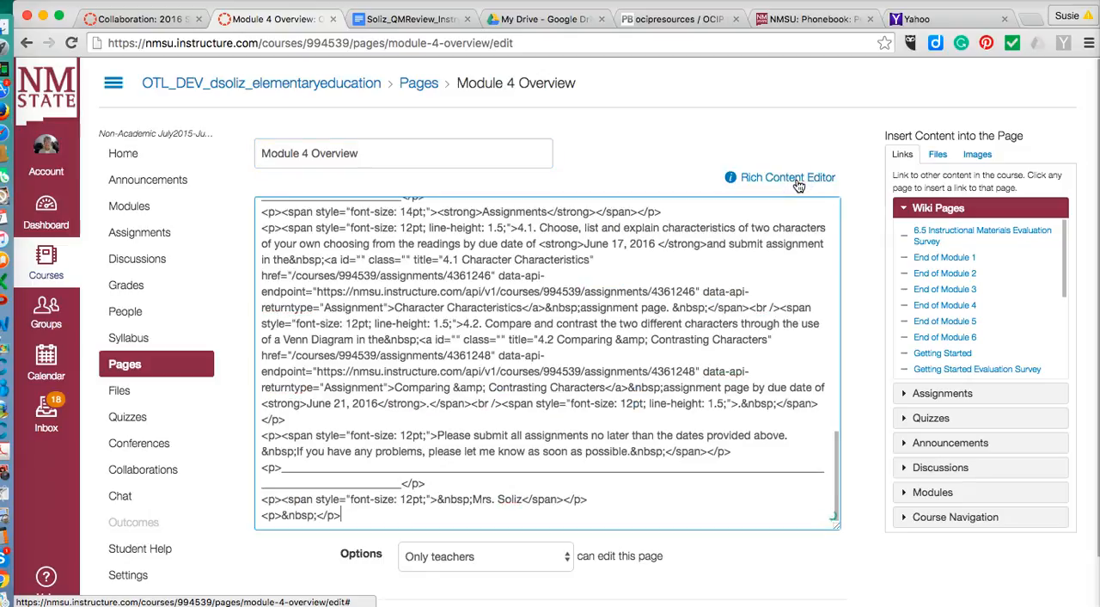
left_click_drag(838, 494, 760, 219)
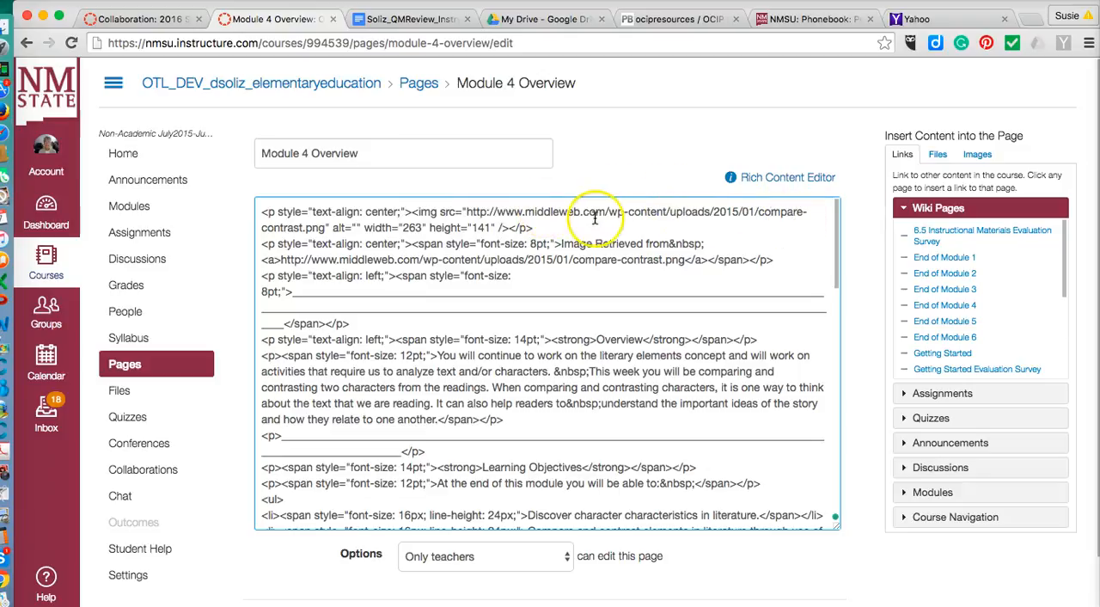
Step: Set the image's alt text to "seesaw with compare and contrast icons in balance" and save the page
left_click(357, 227)
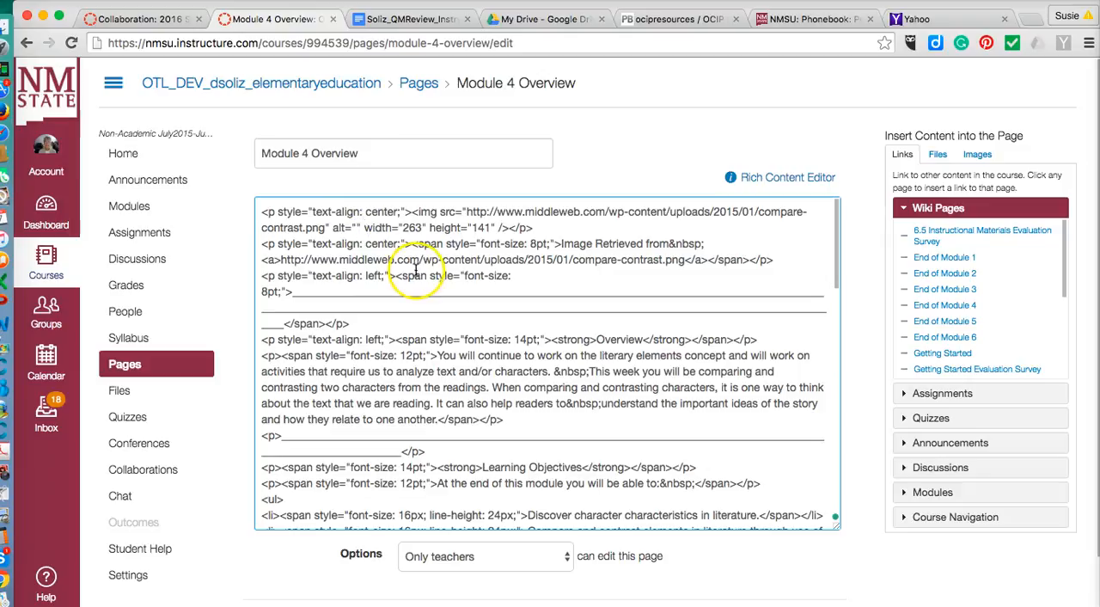
type("b")
type("ala")
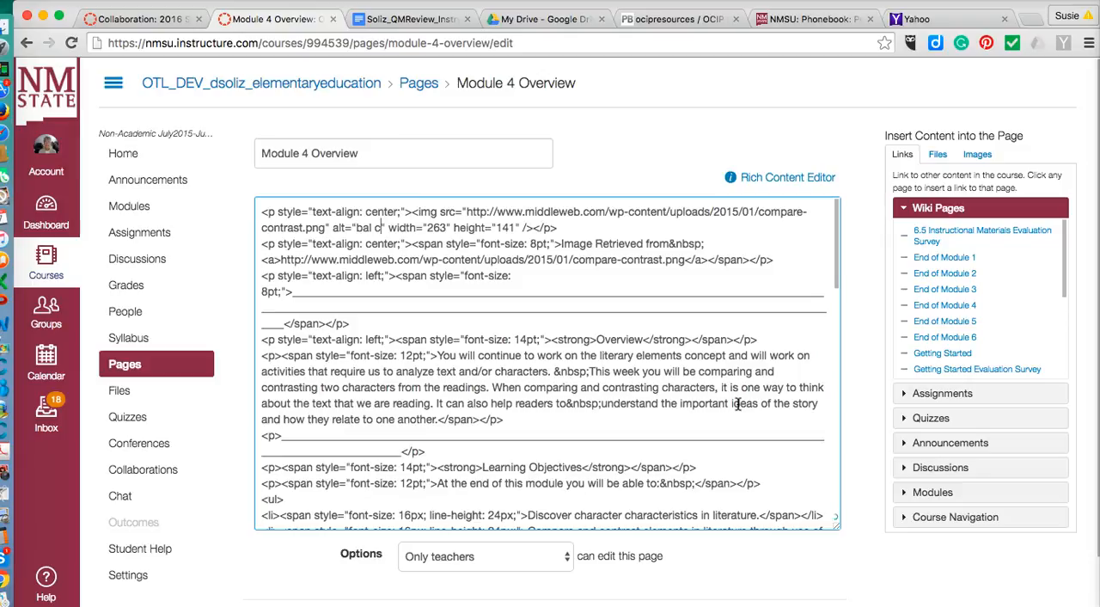
key("BackSpace")
key("BackSpace")
key("BackSpace")
key("BackSpace")
type("see")
type("s")
type("aw wi")
type("th com")
type("pare and co")
type("ntr")
type("ast icons")
type(" in blan")
key("BackSpace")
key("BackSpace")
key("BackSpace")
type("alanc")
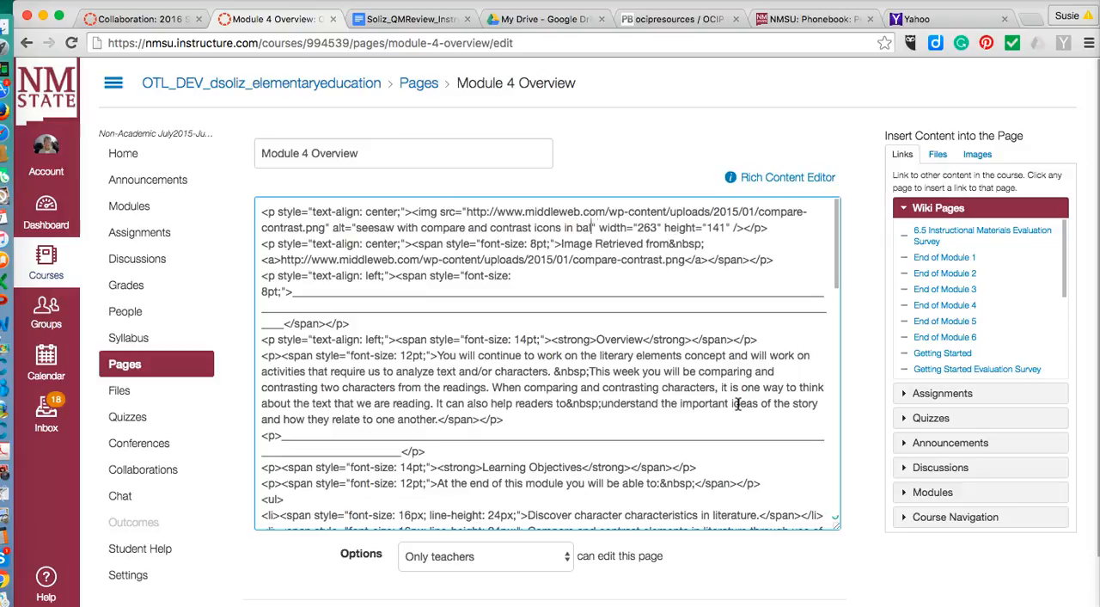
type("e")
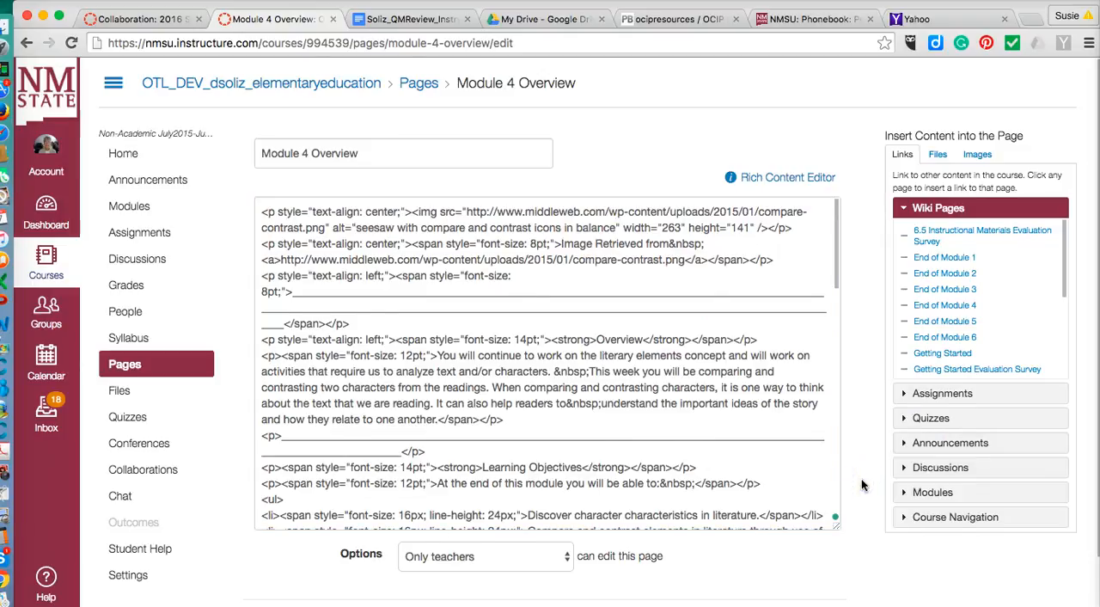
scroll(864, 486, "down", 2)
left_click(816, 566)
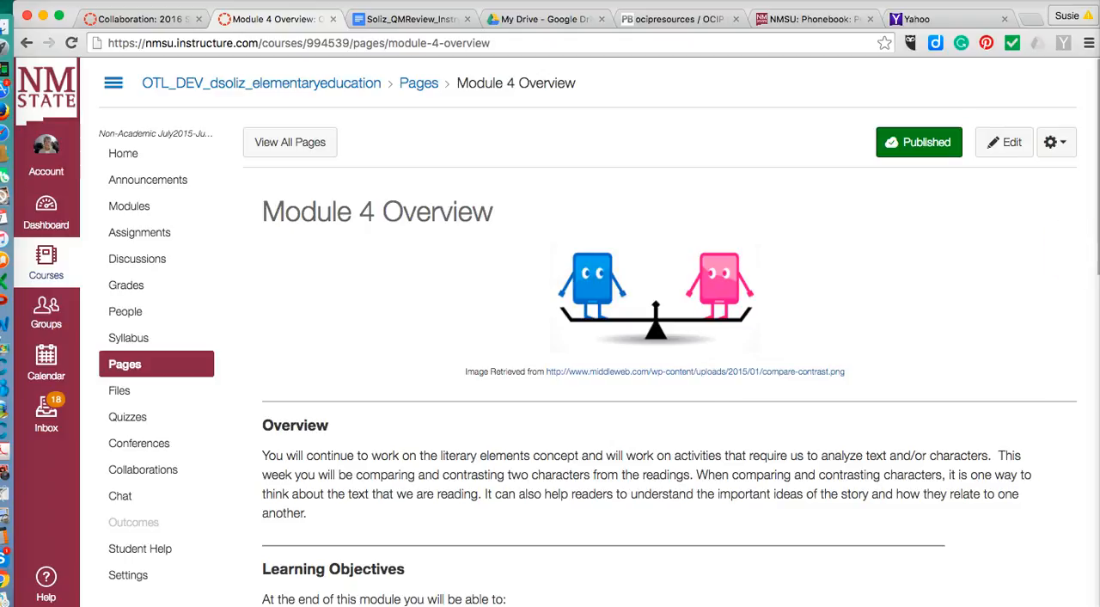
Step: Reopen the page for editing and delete the second row of the divider line above the Overview heading
left_click(1016, 146)
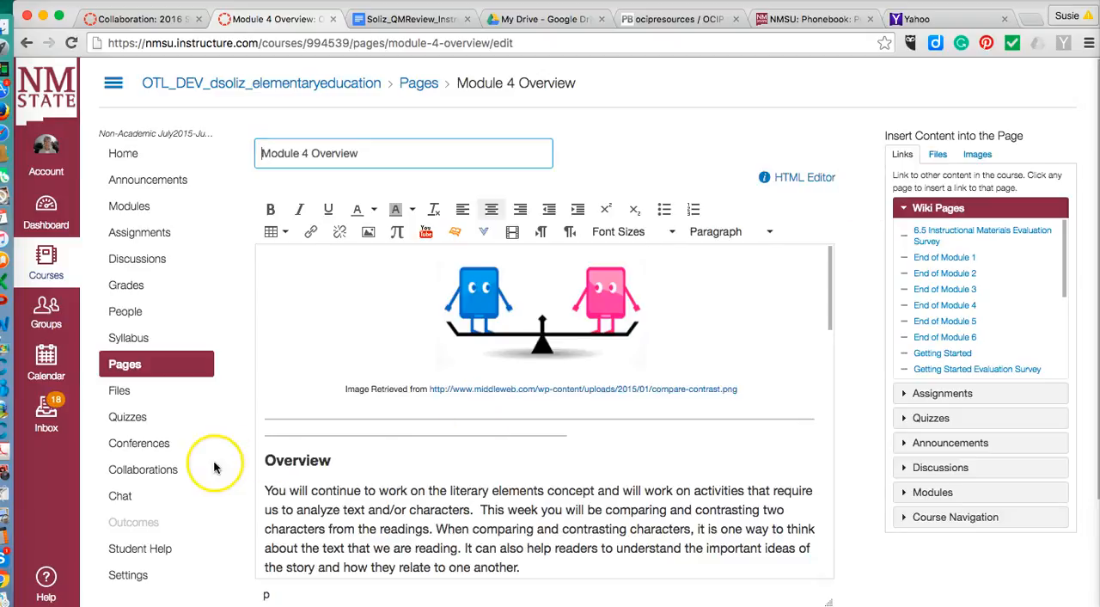
left_click_drag(335, 461, 264, 460)
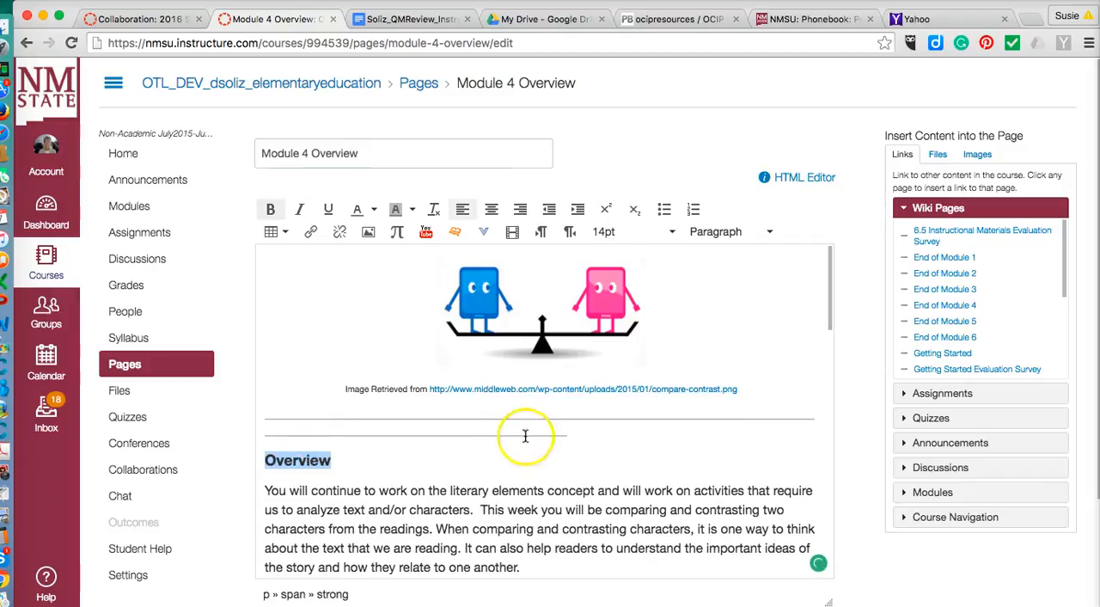
left_click_drag(569, 436, 314, 436)
key("BackSpace")
key("BackSpace")
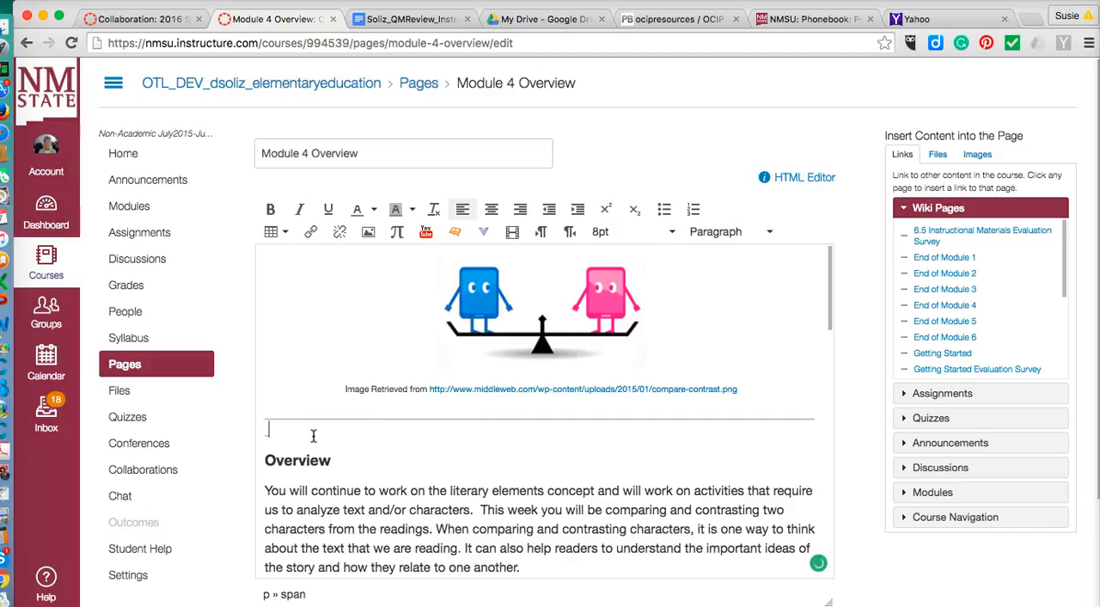
key("BackSpace")
key("BackSpace")
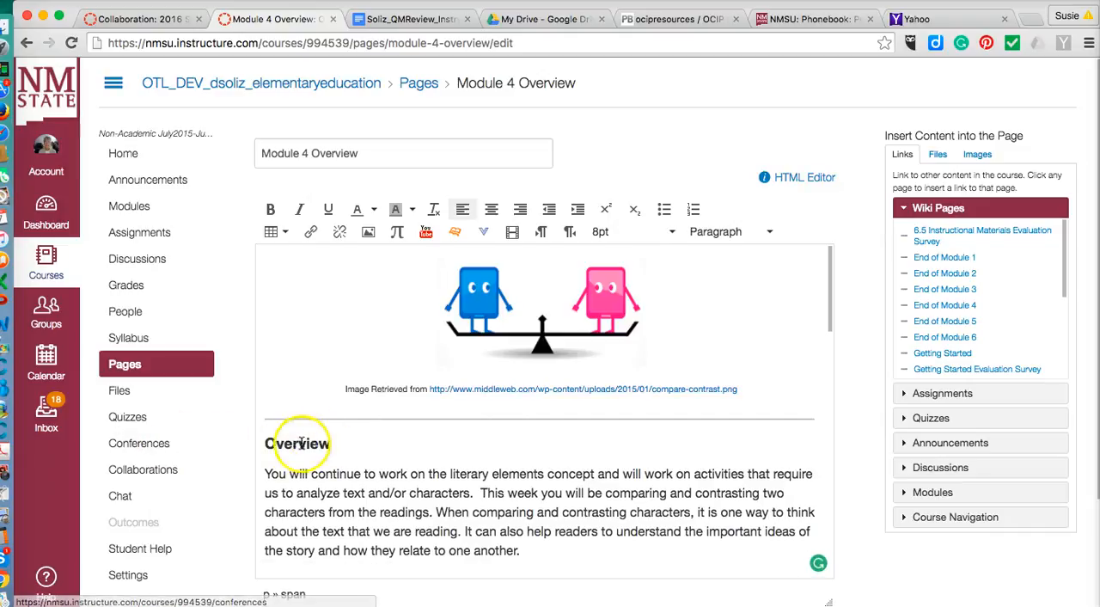
Step: Format the Overview heading as Header 4
left_click(332, 443)
left_click_drag(332, 444, 260, 444)
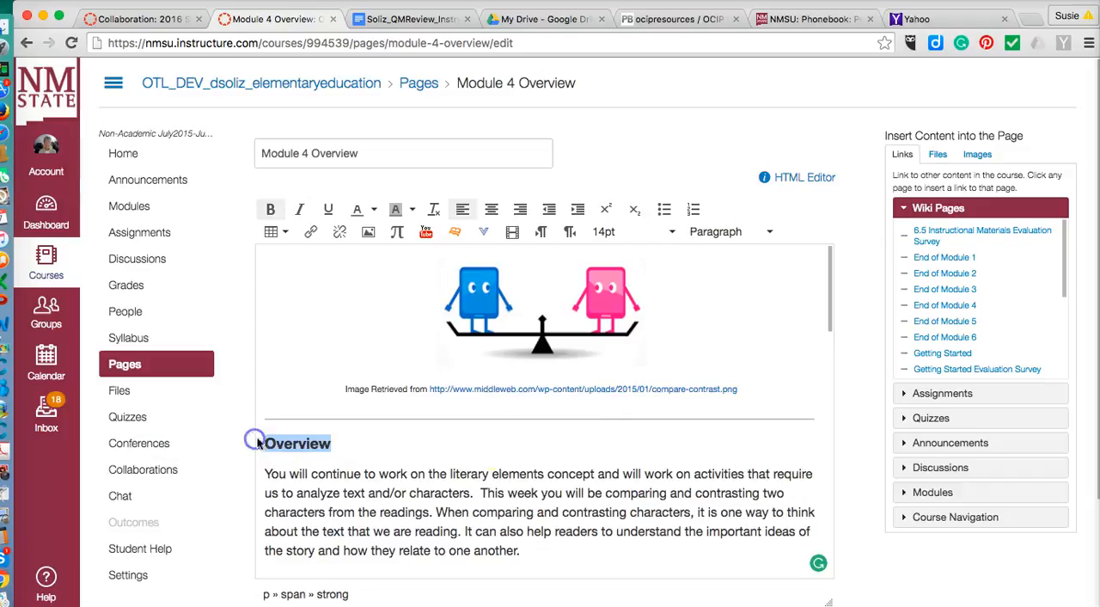
left_click(768, 232)
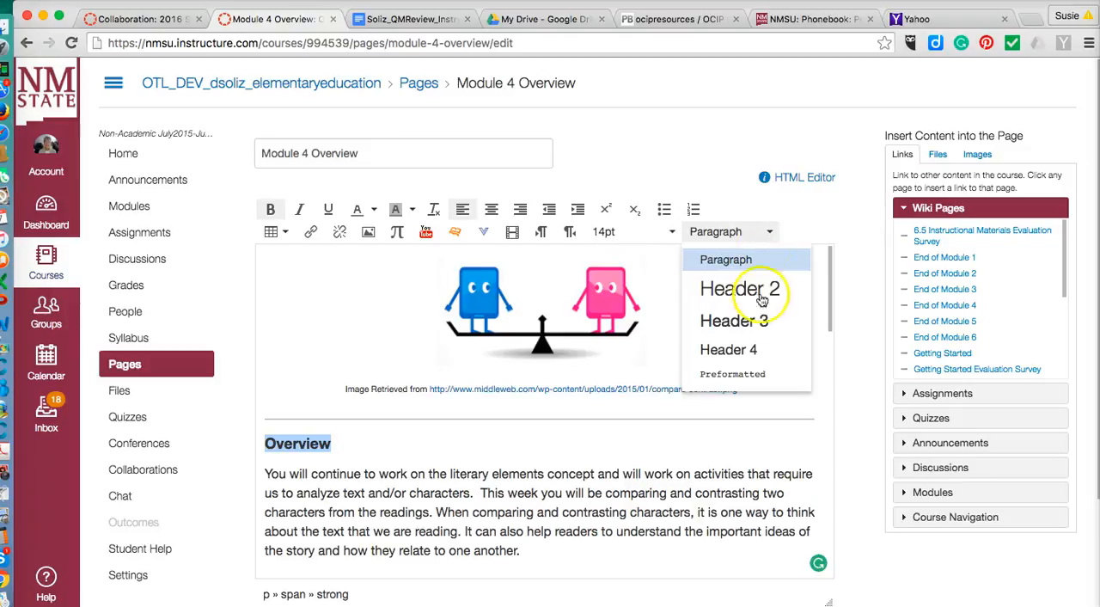
left_click(748, 349)
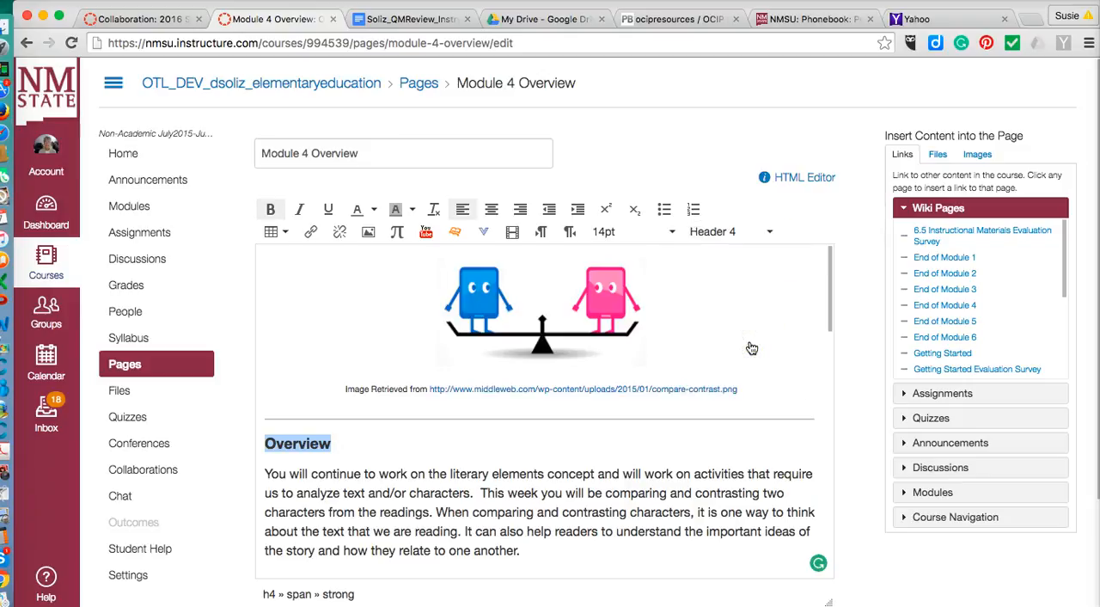
Step: Try the Overview heading at 12pt and return it to 14pt
left_click(672, 233)
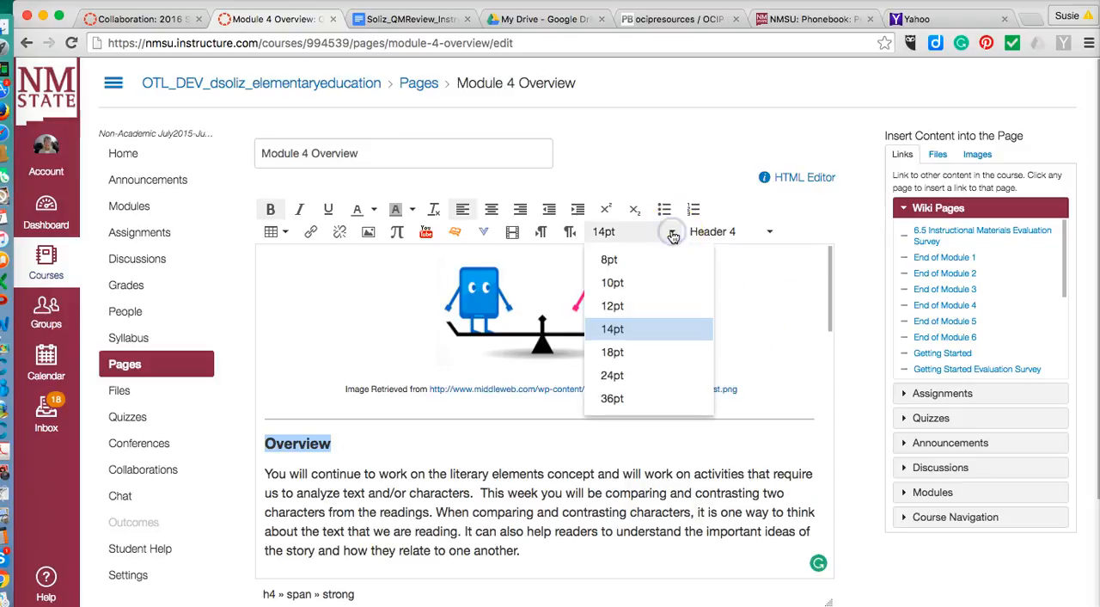
left_click(634, 305)
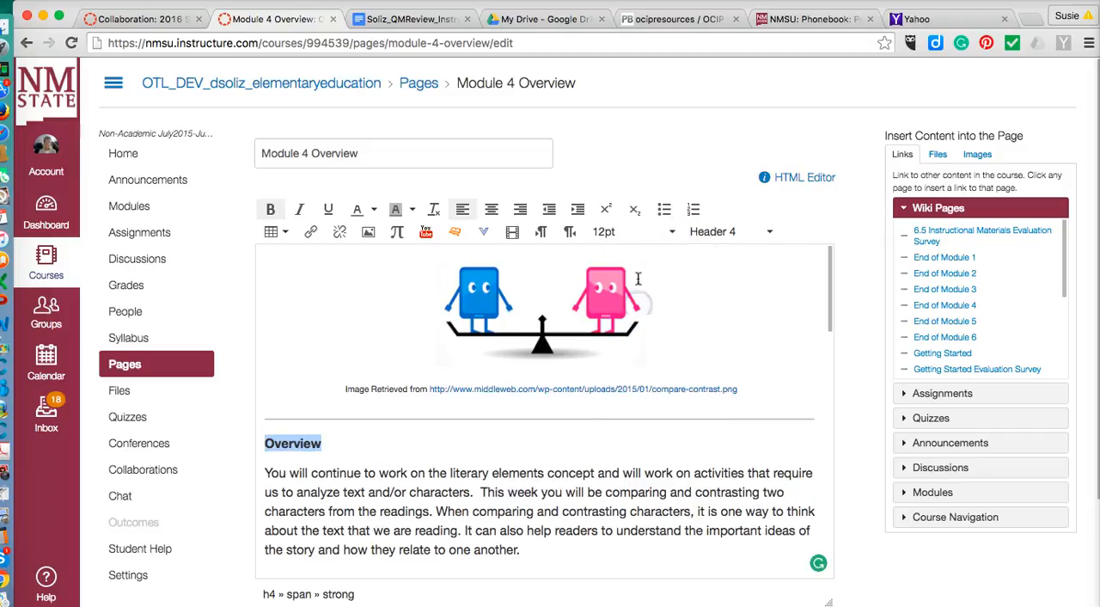
left_click(669, 233)
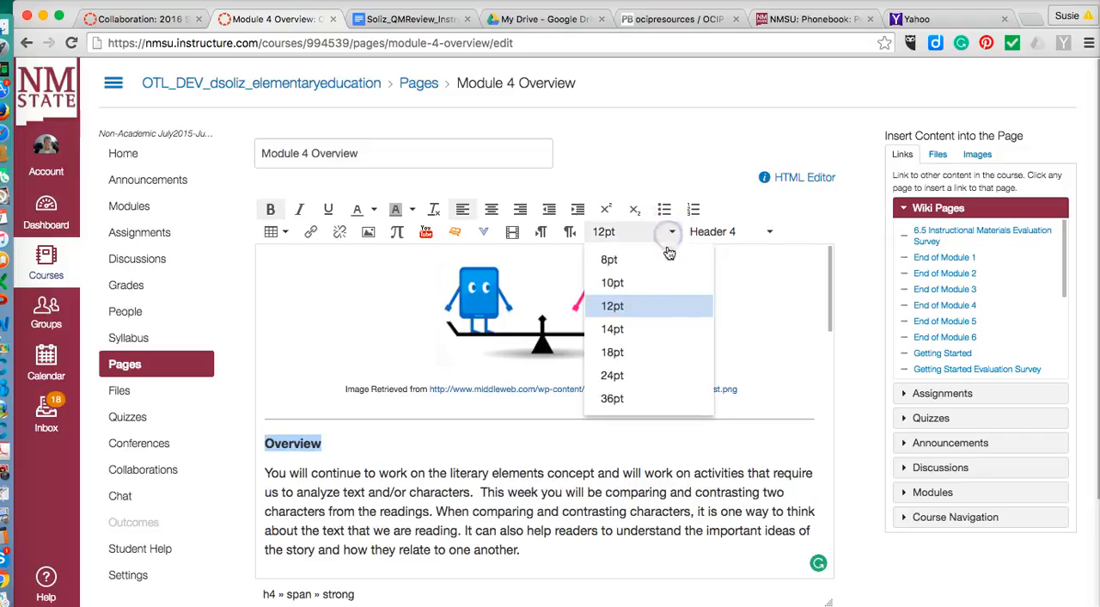
left_click(658, 338)
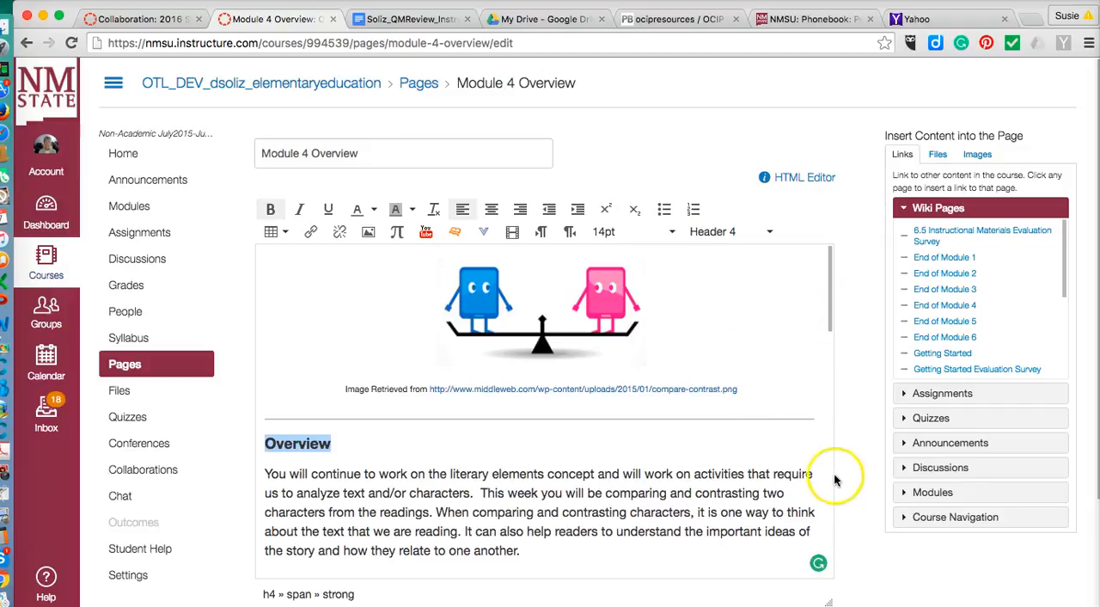
left_click(842, 556)
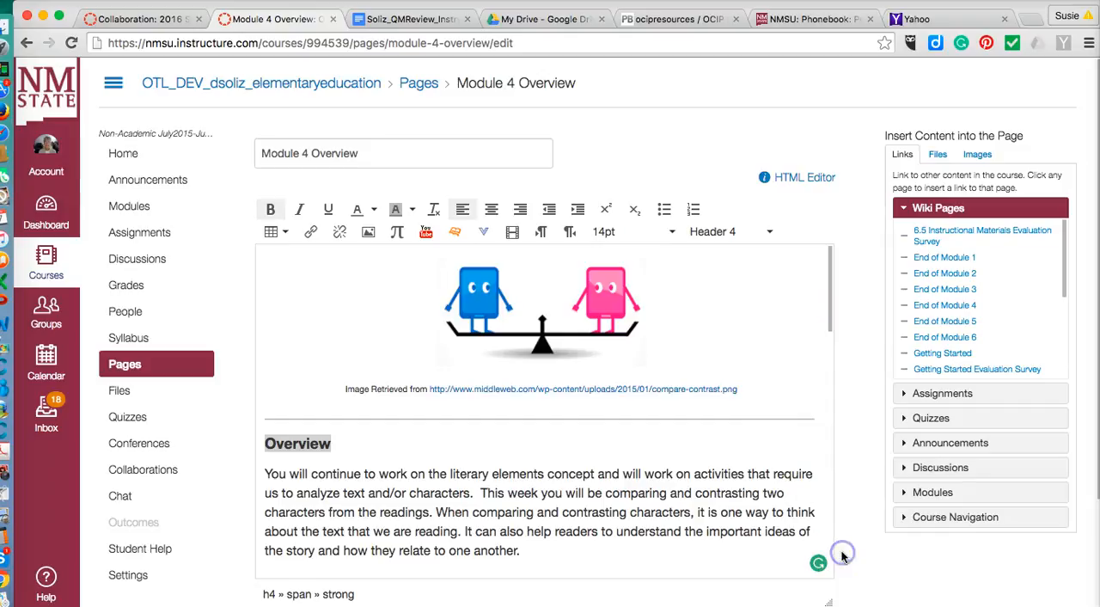
Step: In the HTML source, check the Overview heading's h4 tags and delete the underscores wrapping onto a second row in the divider above it
left_click(808, 177)
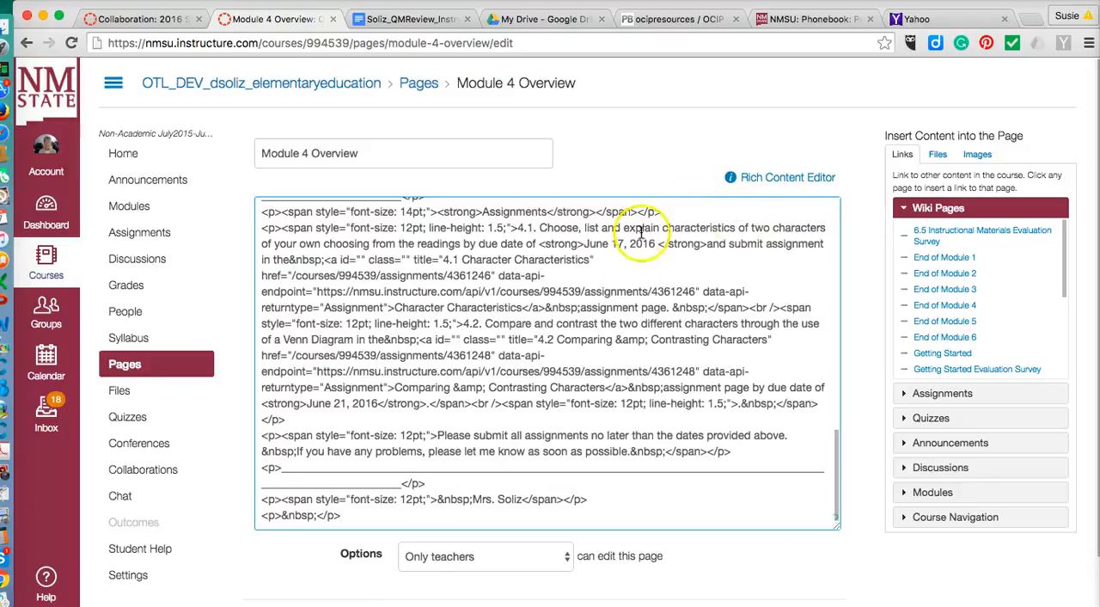
left_click_drag(837, 499, 736, 226)
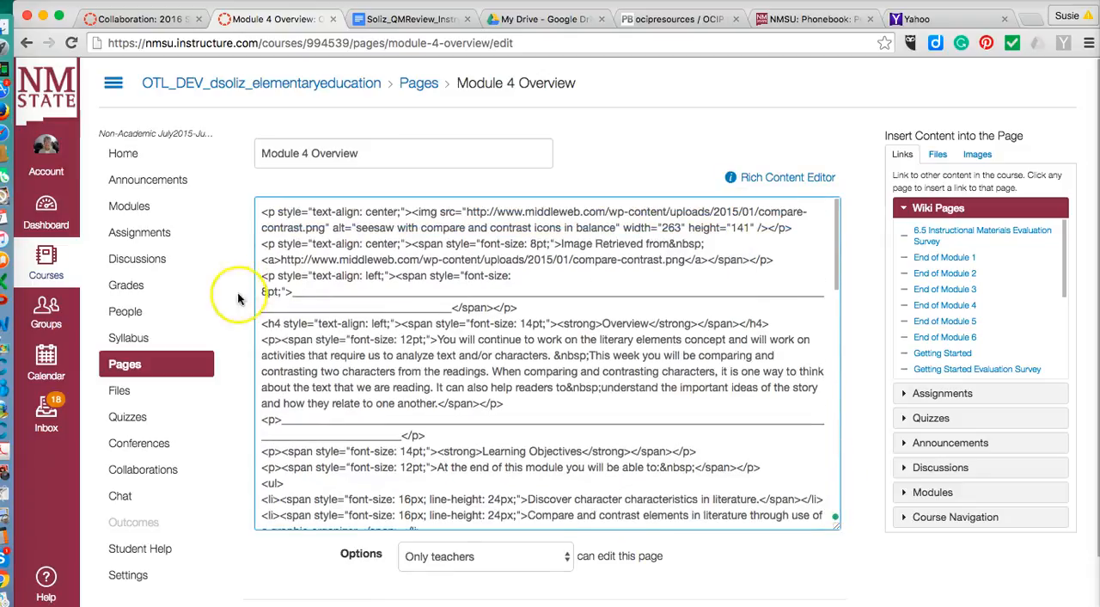
left_click_drag(280, 324, 268, 323)
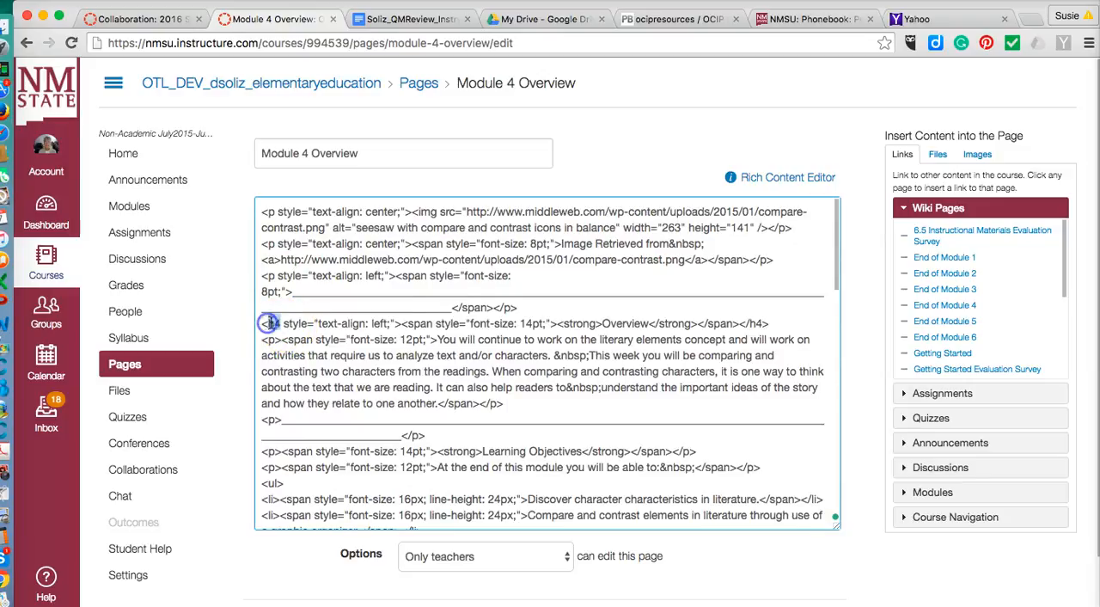
left_click_drag(766, 323, 749, 323)
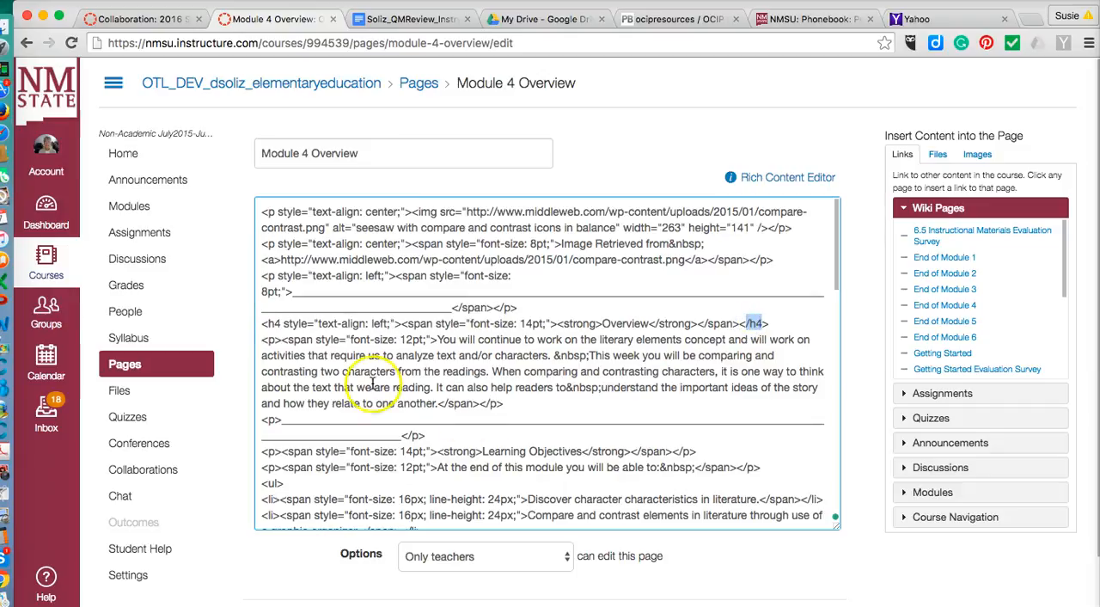
left_click_drag(451, 307, 265, 307)
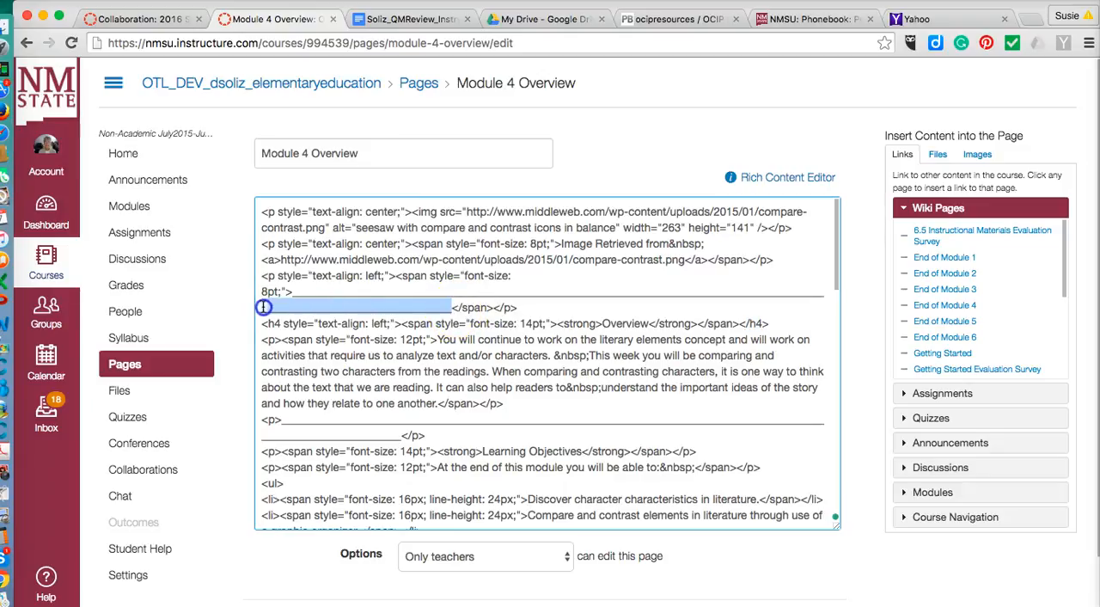
key("BackSpace")
key("BackSpace")
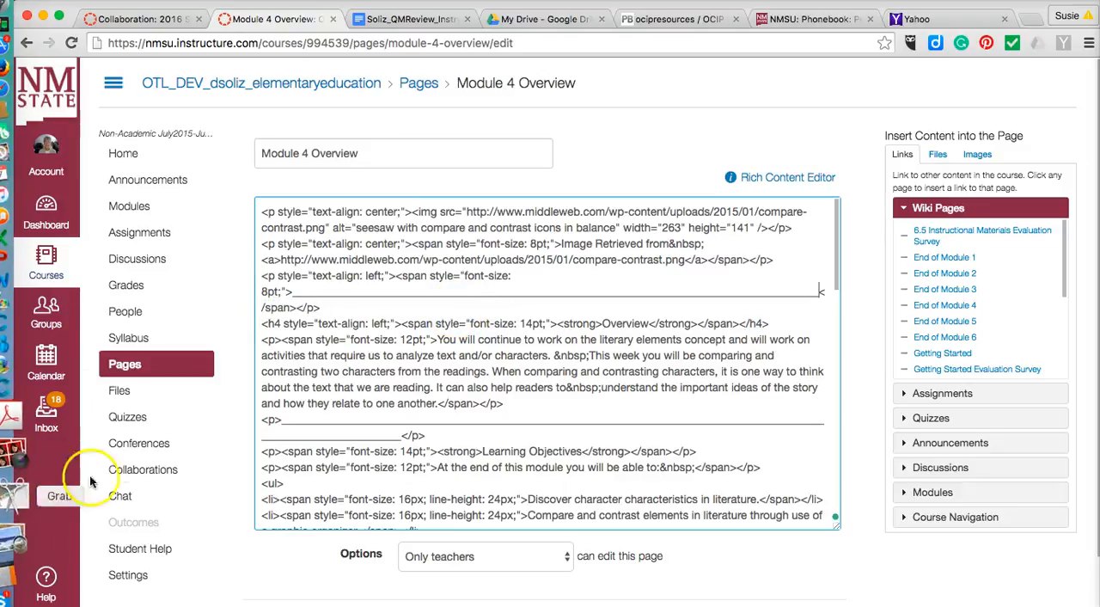
Step: Delete the wrapped second row of underscores in the divider above Learning Objectives and save the page
left_click(401, 438)
left_click_drag(401, 440, 250, 439)
key("BackSpace")
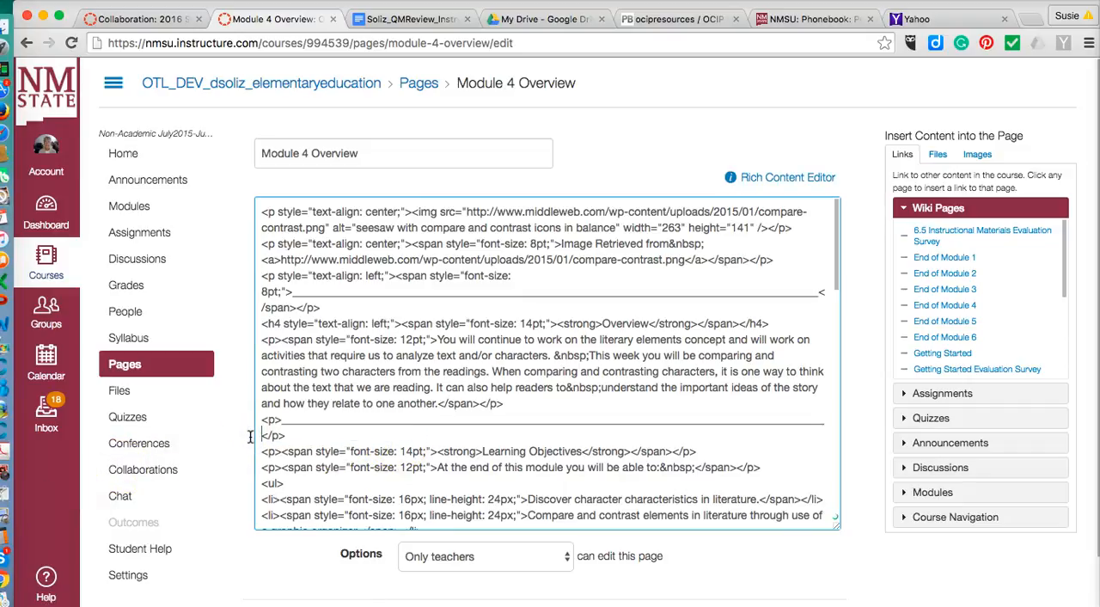
left_click(758, 559)
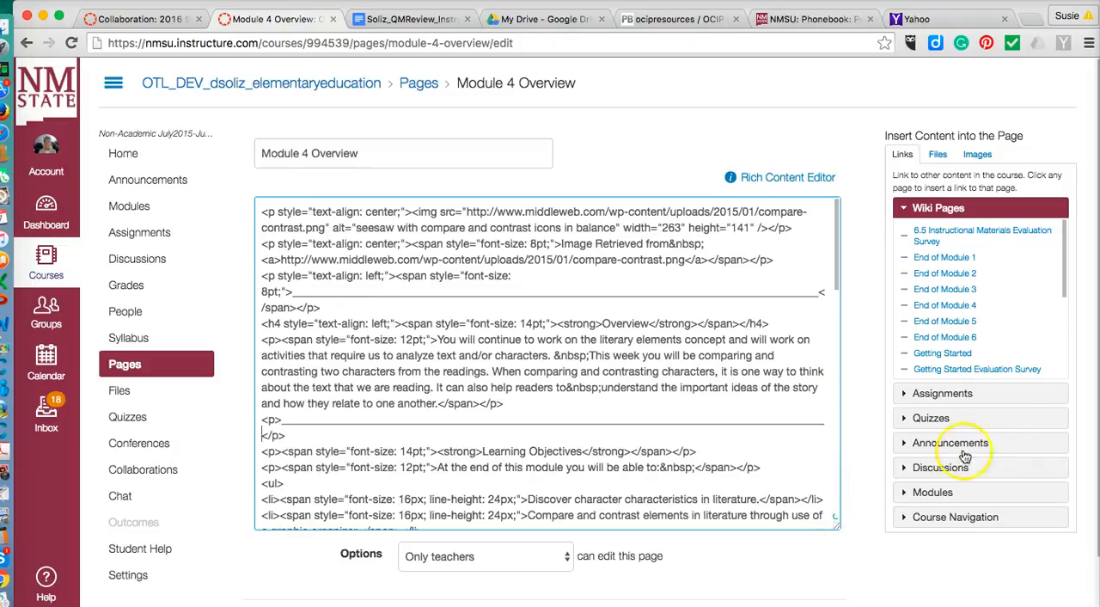
scroll(825, 574, "down", 1)
left_click(830, 571)
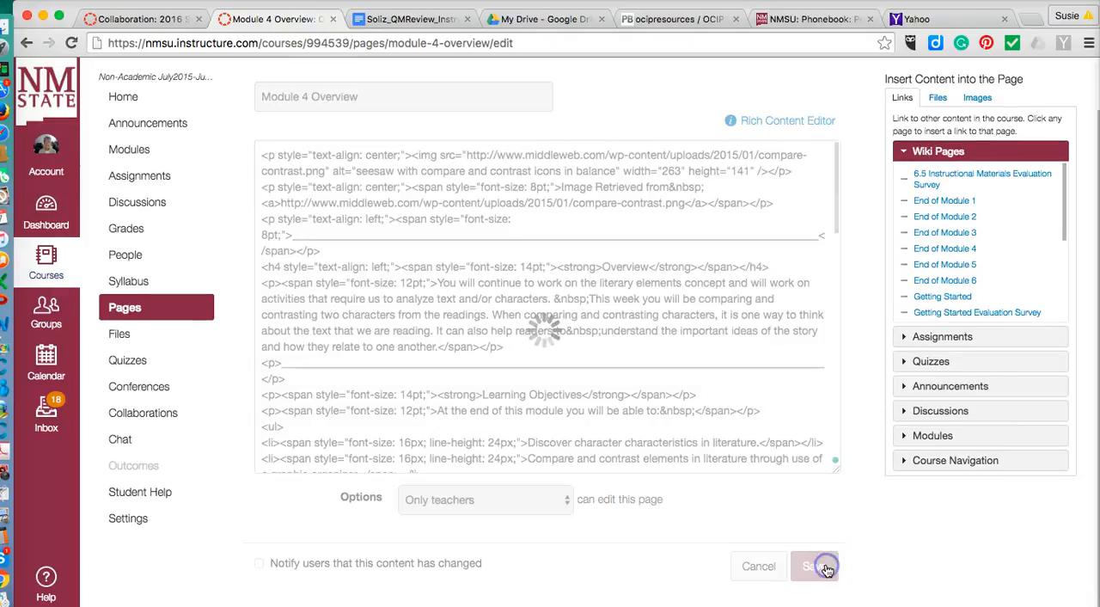